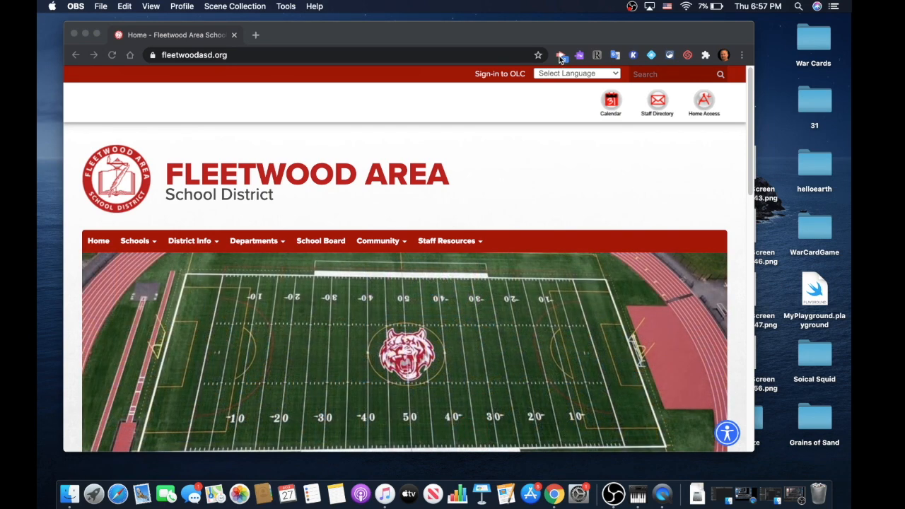
Set up a Screencastify desktop recording with the webcam embedded, show the additional options, and review the microphone and countdown choices.
click(560, 57)
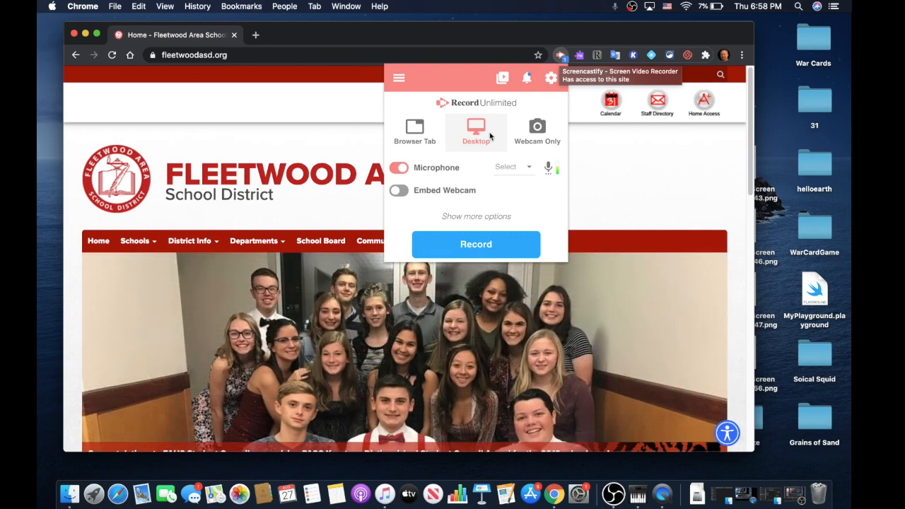
click(400, 191)
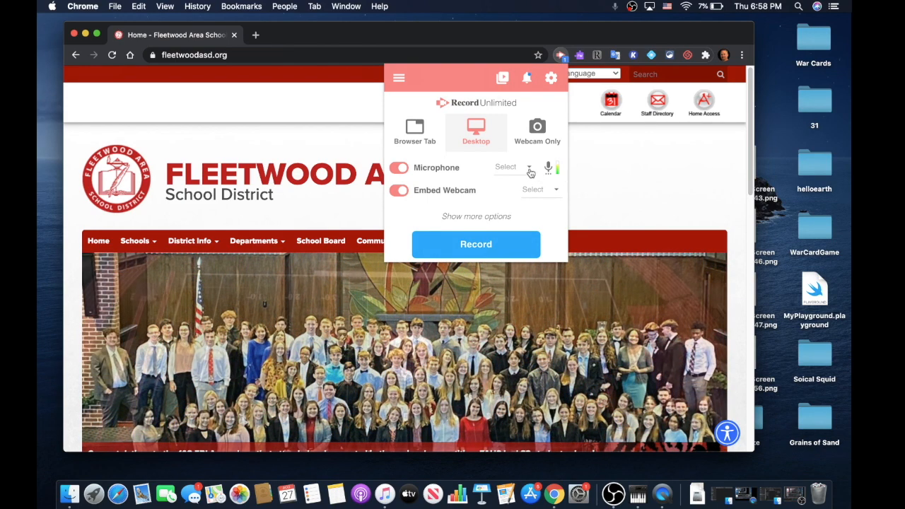
click(530, 173)
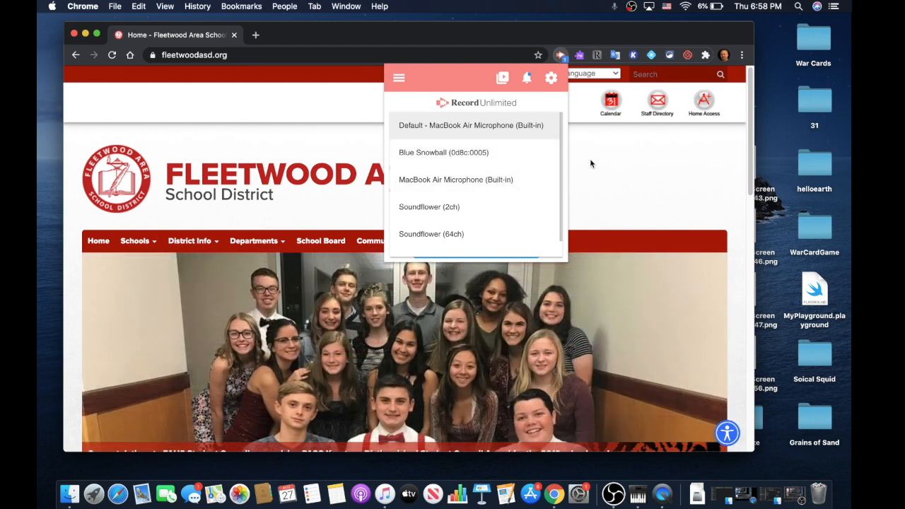
click(552, 105)
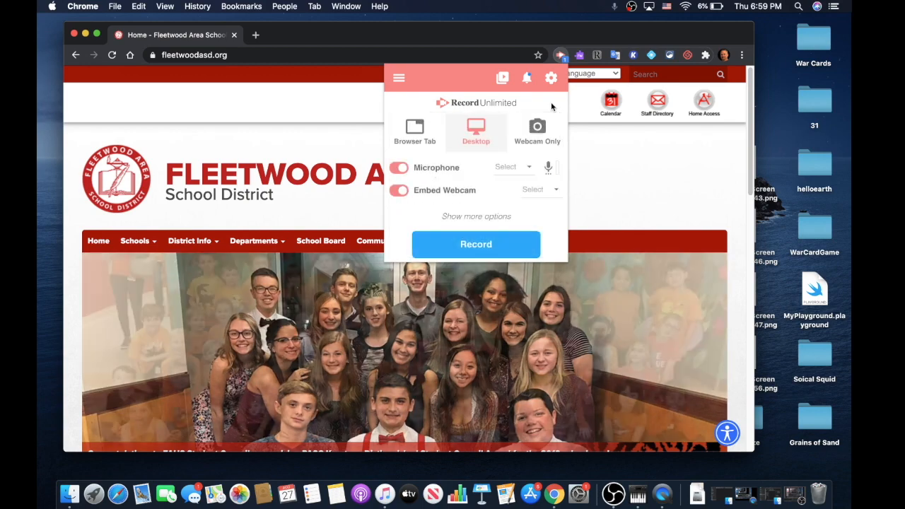
click(473, 218)
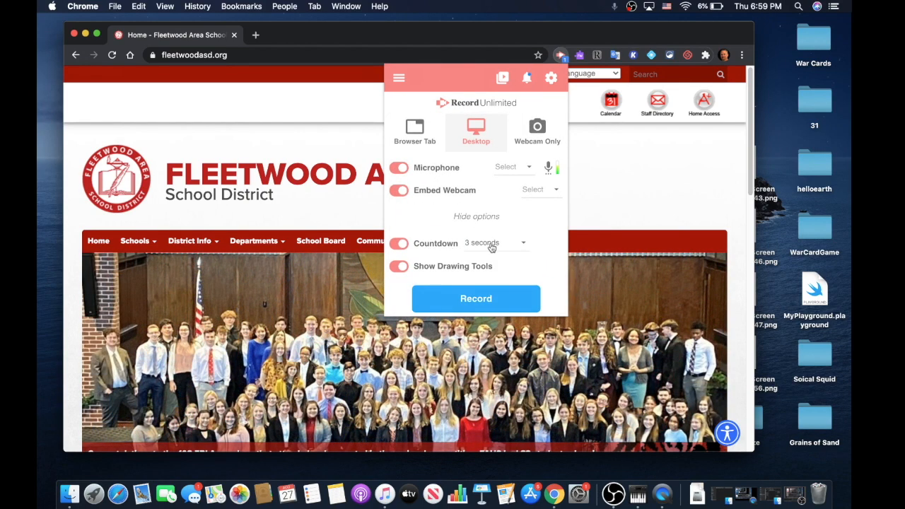
click(523, 243)
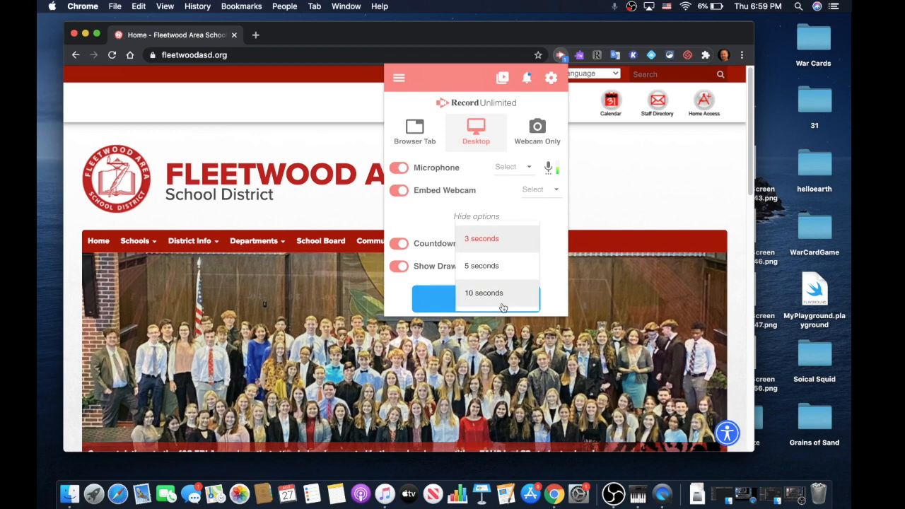
click(549, 231)
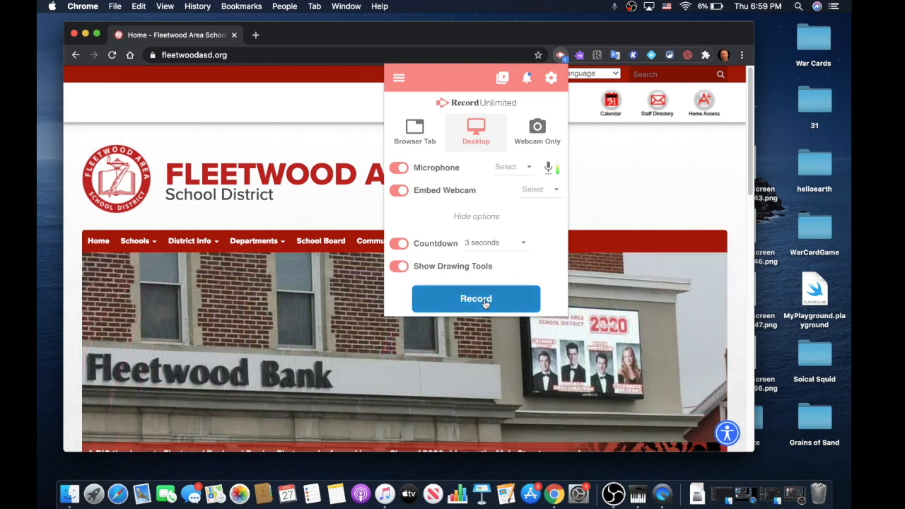
Start recording the entire screen and open Google Classroom in a new browser tab.
click(476, 299)
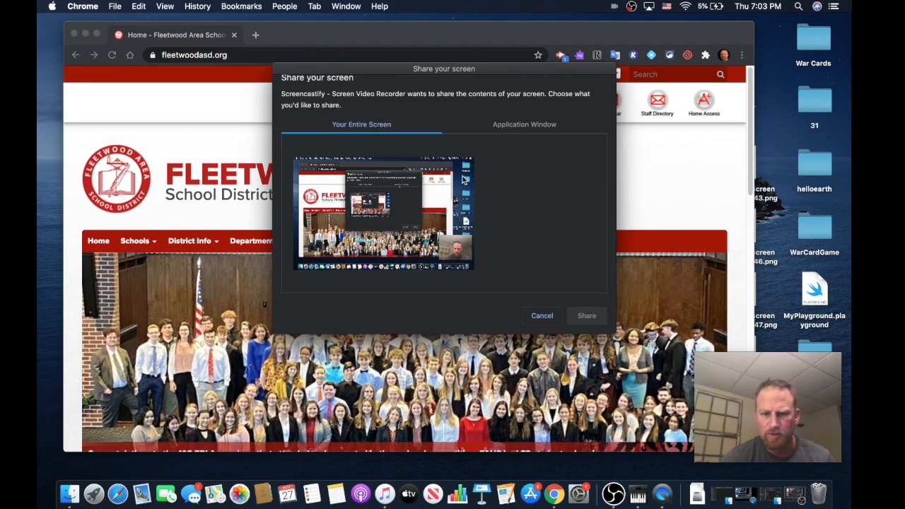
click(383, 214)
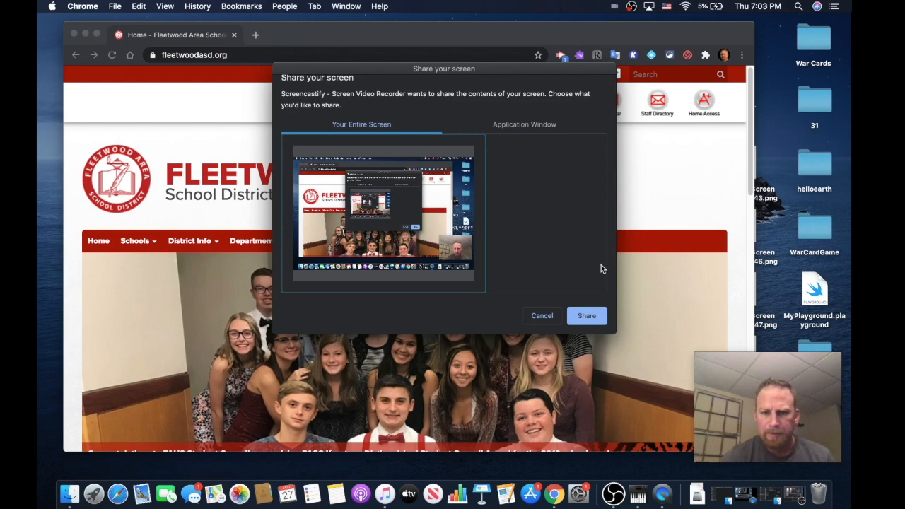
click(586, 315)
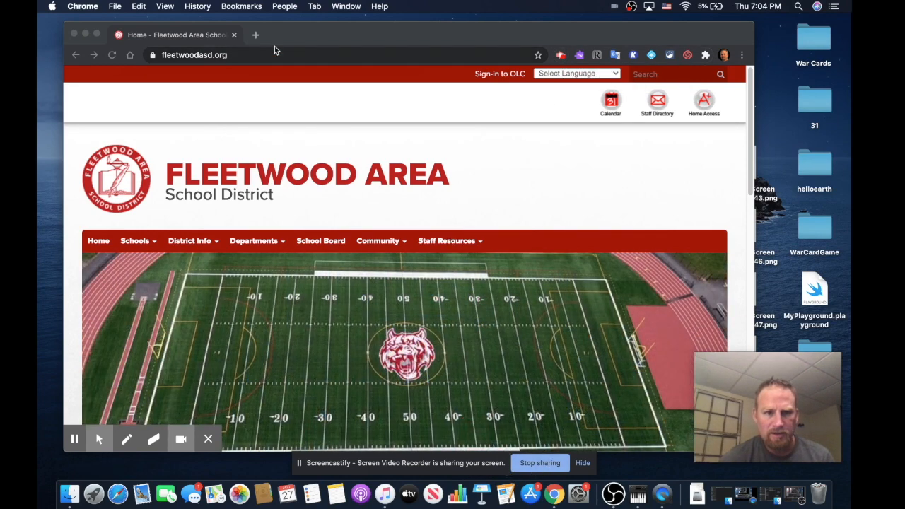
click(256, 36)
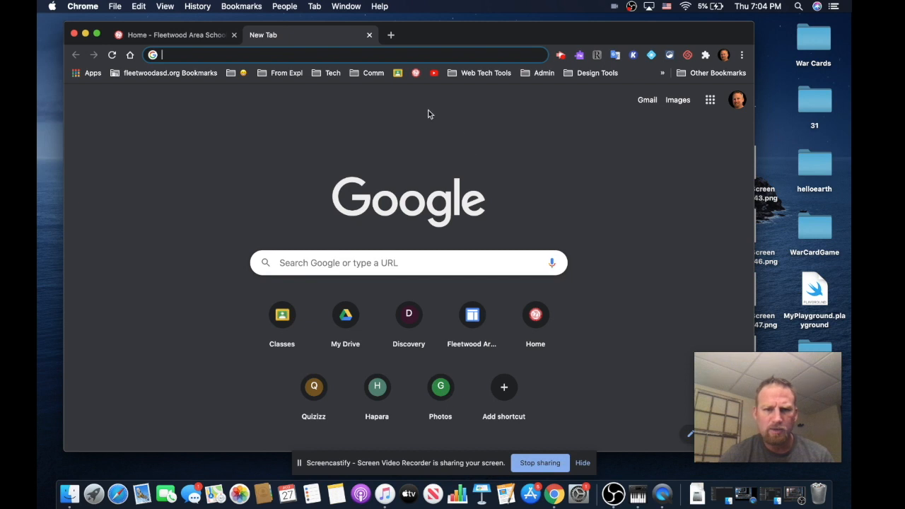
click(401, 75)
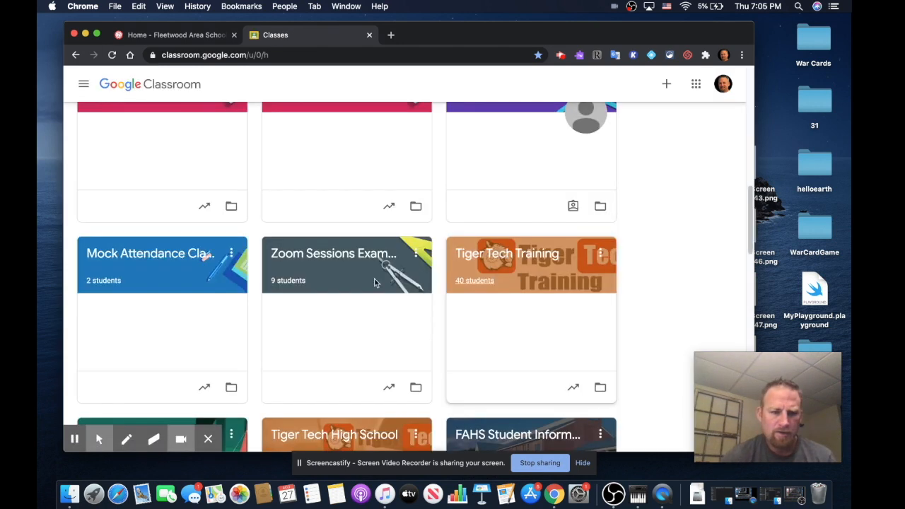
Circle the title on the Zoom Sessions class card with the red pen and erase the circle again.
mouse_move(130, 444)
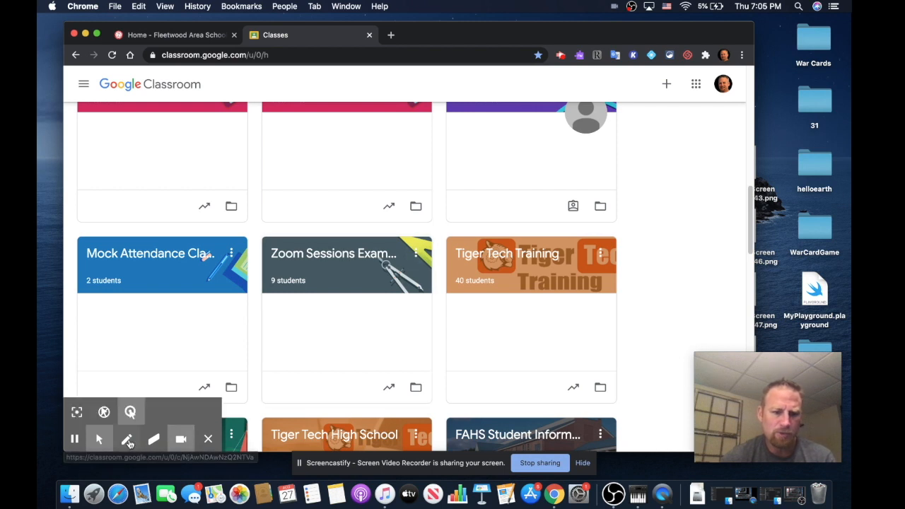
click(127, 440)
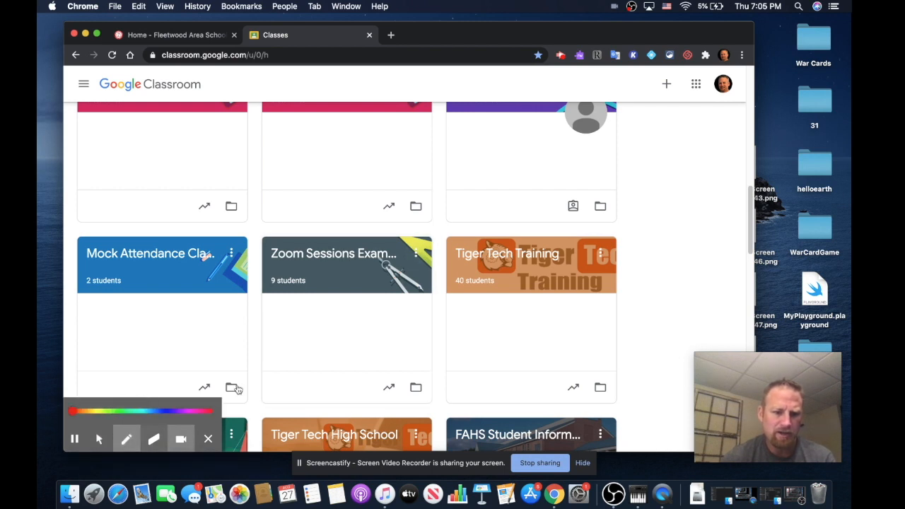
mouse_move(329, 232)
mouse_down()
mouse_move(283, 223)
mouse_move(266, 233)
mouse_move(261, 248)
mouse_move(272, 273)
mouse_move(312, 280)
mouse_move(327, 272)
mouse_move(330, 227)
mouse_up()
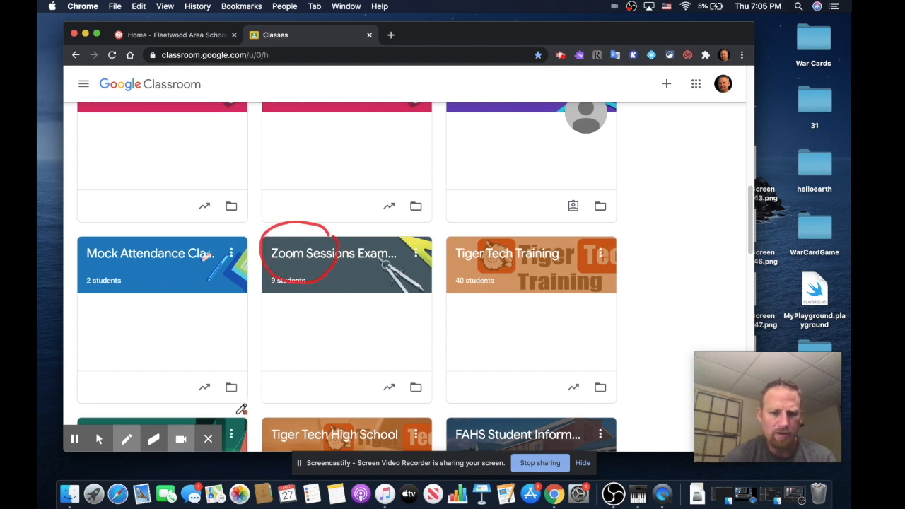
click(154, 441)
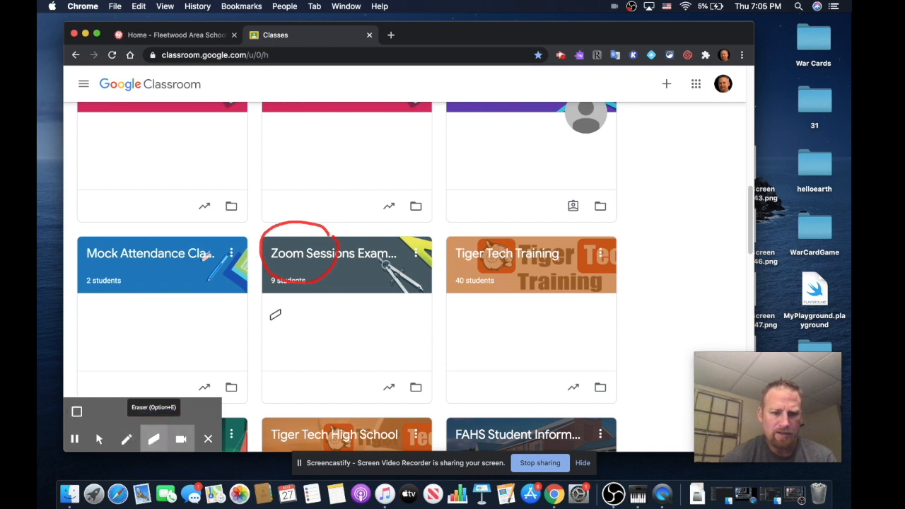
mouse_move(329, 271)
mouse_down()
mouse_move(337, 246)
mouse_move(303, 275)
mouse_move(274, 265)
mouse_move(263, 248)
mouse_move(279, 228)
mouse_move(315, 222)
mouse_move(332, 245)
mouse_up()
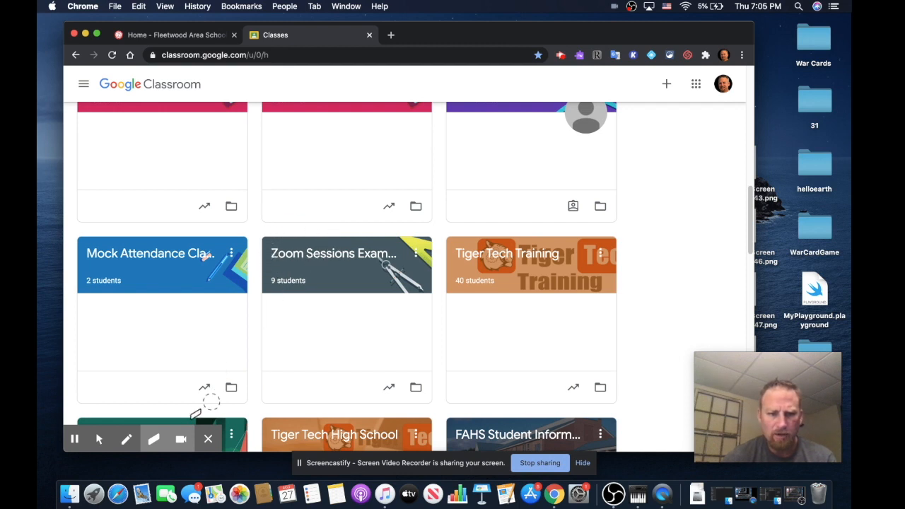
Toggle click highlighting for the pointer and try it by opening and closing Google Classroom's main menu.
click(97, 439)
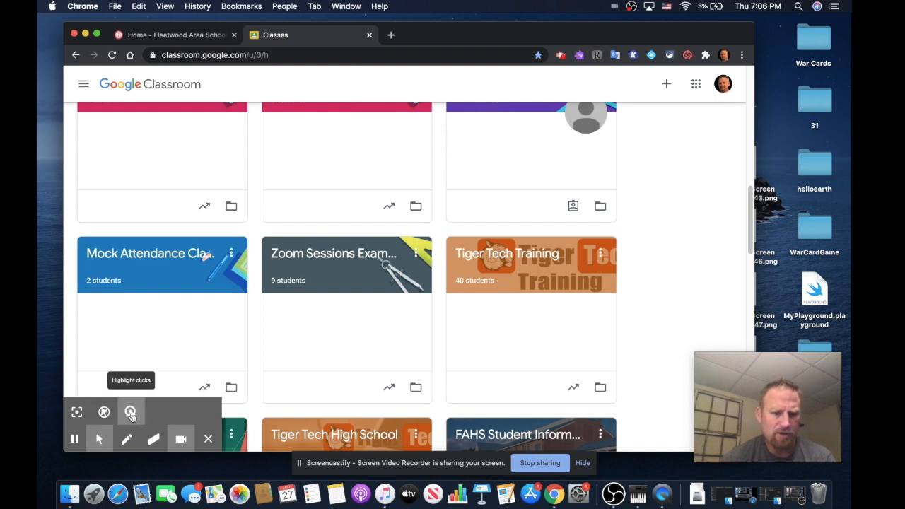
click(131, 415)
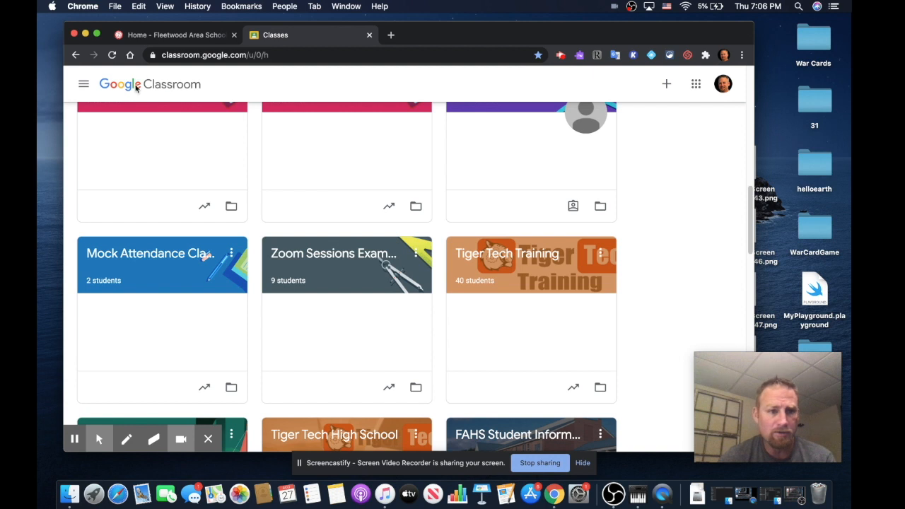
click(84, 86)
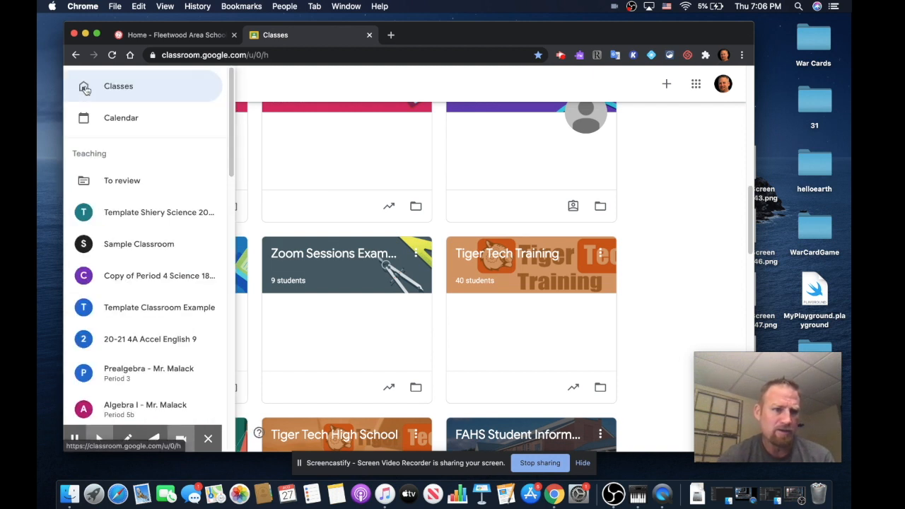
click(291, 83)
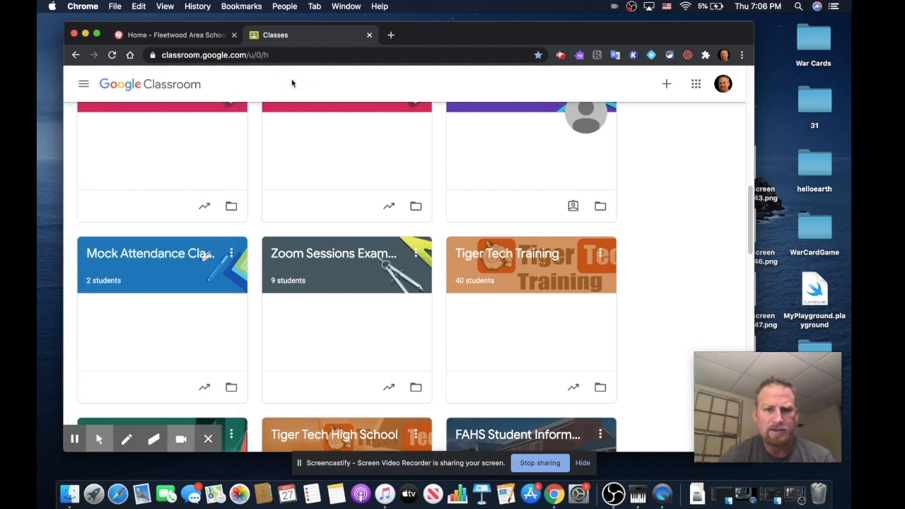
Turn on the Focus Mouse spotlight for the pointer in the recording tools.
click(99, 438)
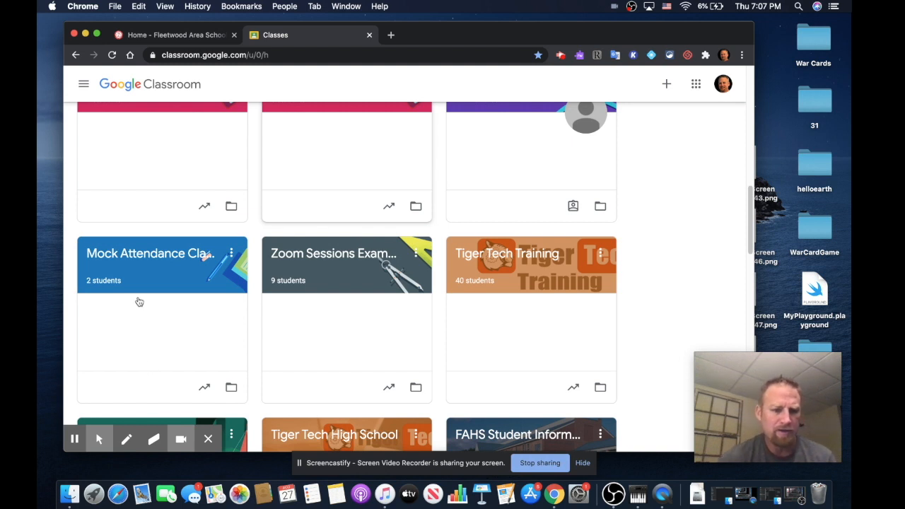
mouse_move(74, 441)
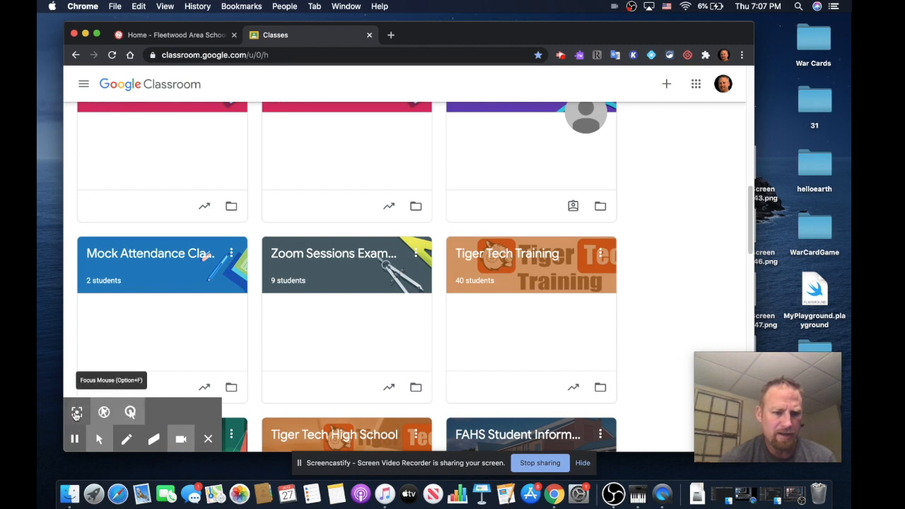
click(76, 413)
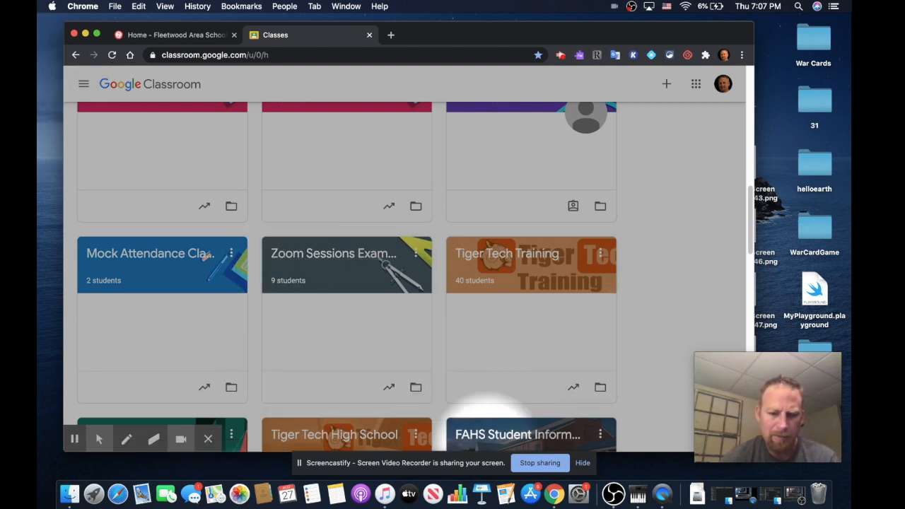
Stop the screen recording, unmute its preview and play a few seconds of it.
click(538, 463)
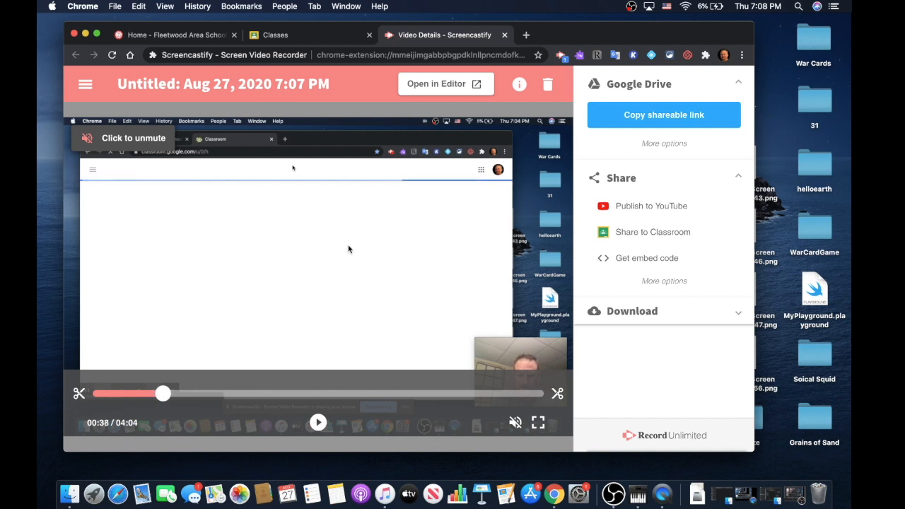
click(516, 423)
click(318, 423)
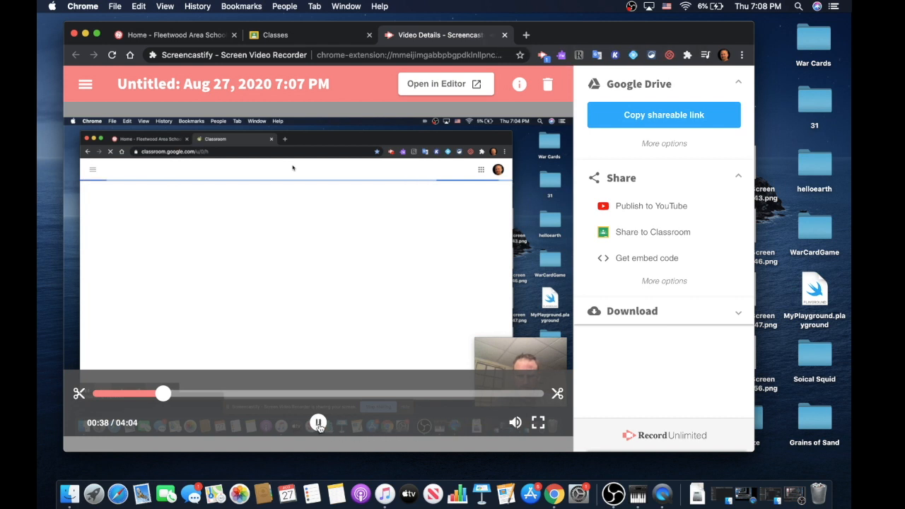
click(319, 424)
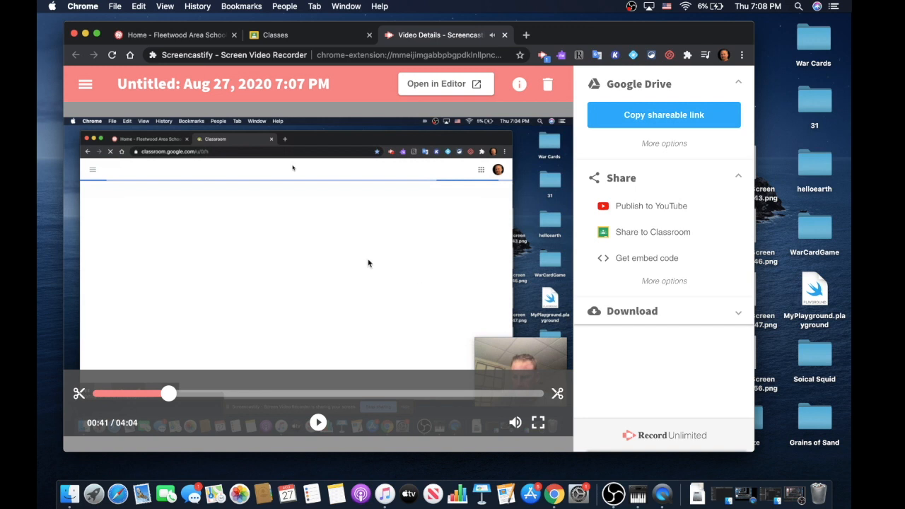
Rename the recording as "test vid" and open it in the Screencastify editor.
click(303, 83)
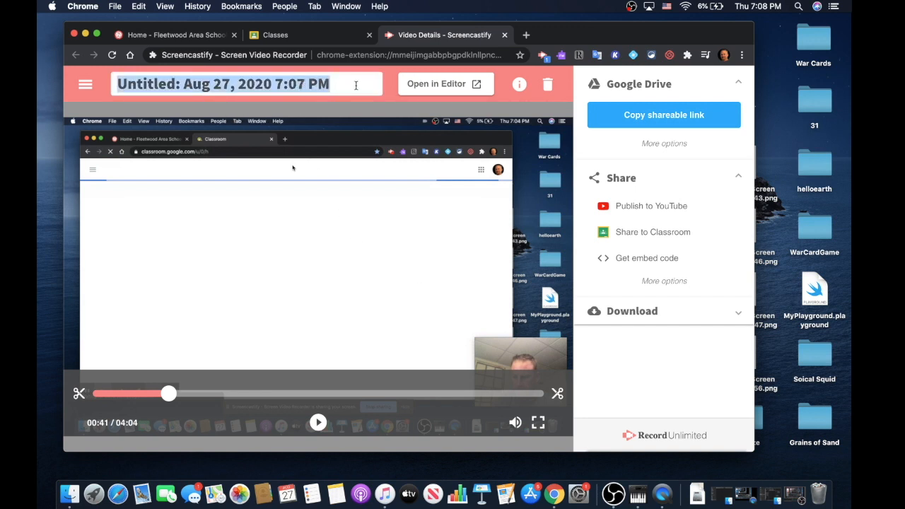
text(test vid)
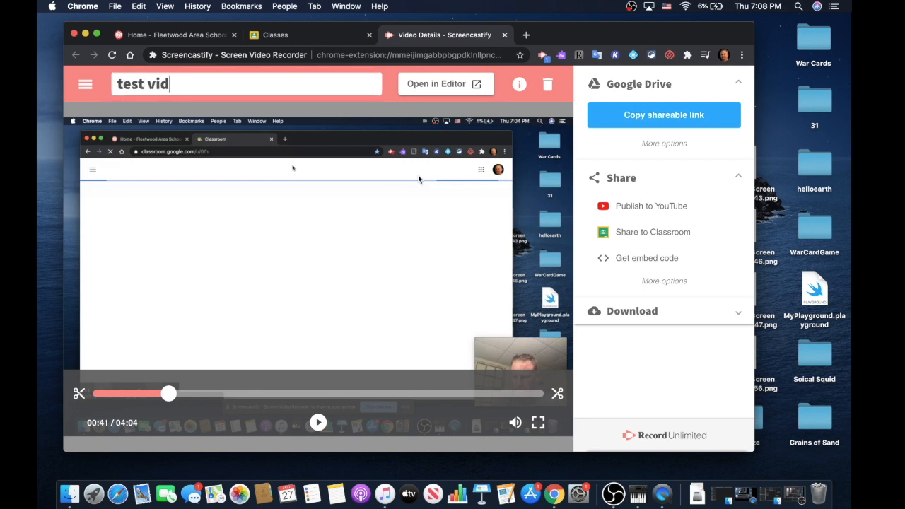
click(447, 84)
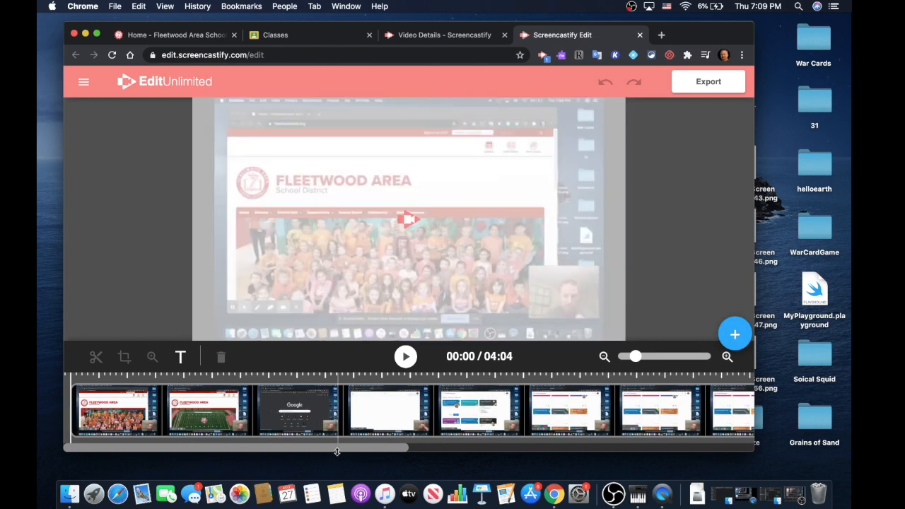
Move the playhead along the clip to about 01:15 and briefly play the recording from there.
drag(315, 451, 335, 452)
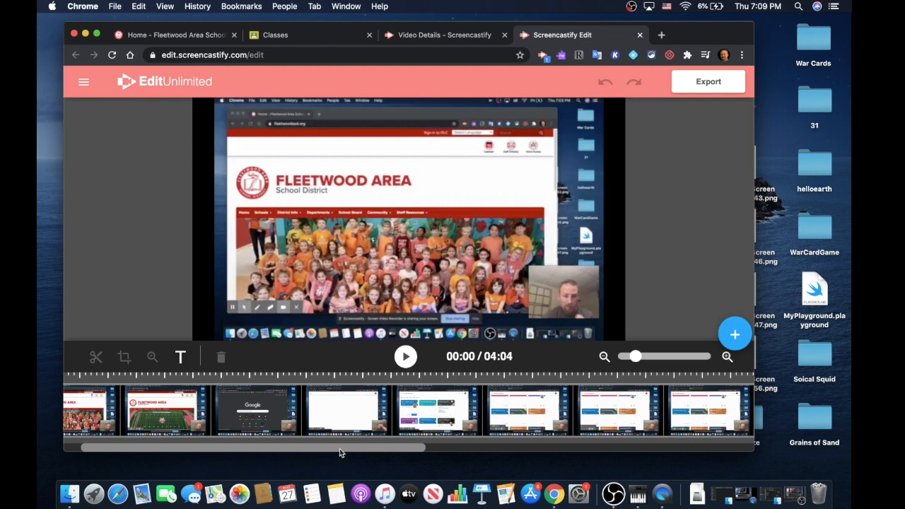
click(355, 406)
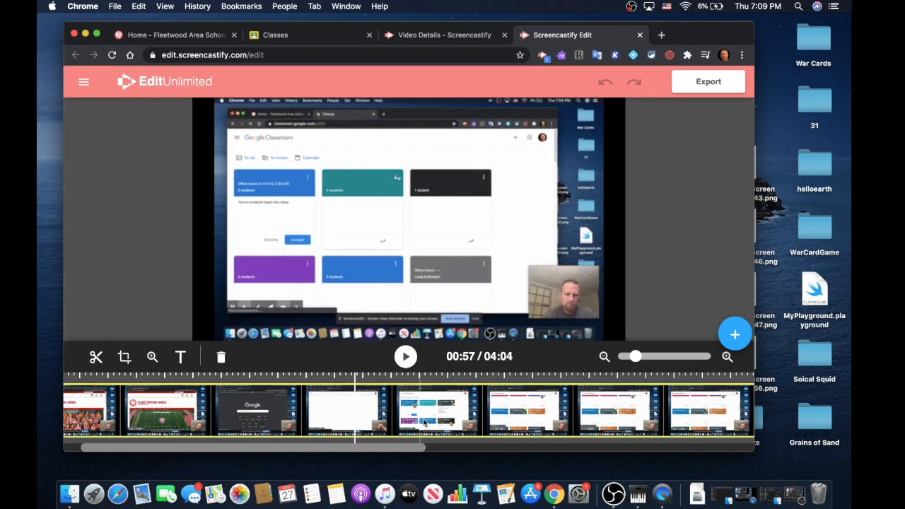
click(454, 413)
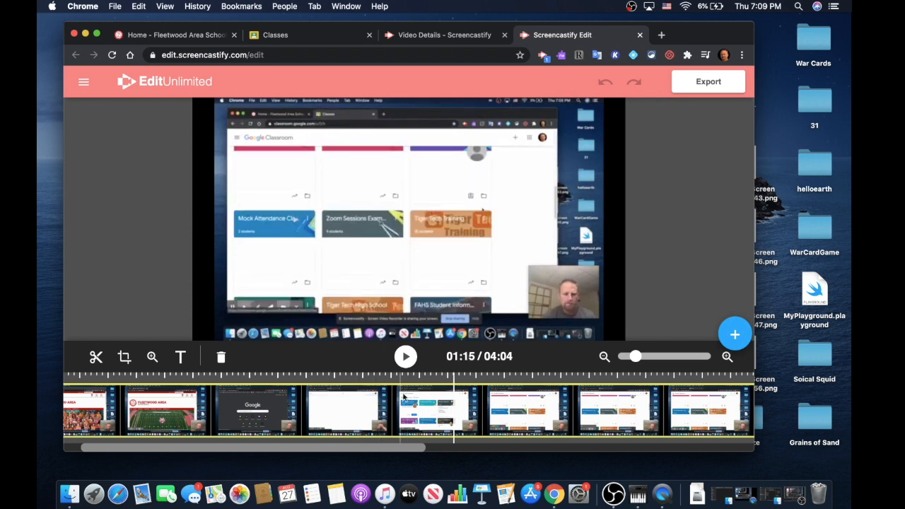
click(406, 356)
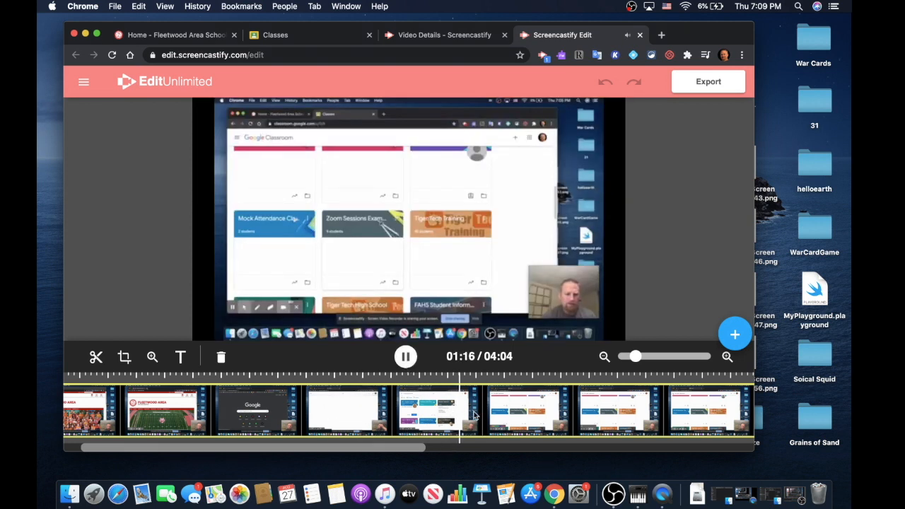
key(space)
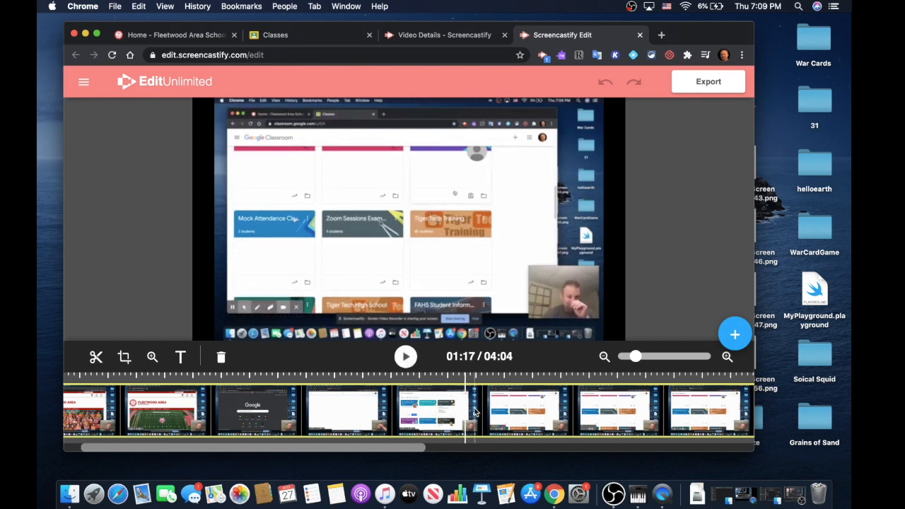
Cut the clip at 01:17 and play the section after the cut to about 01:23.
click(96, 358)
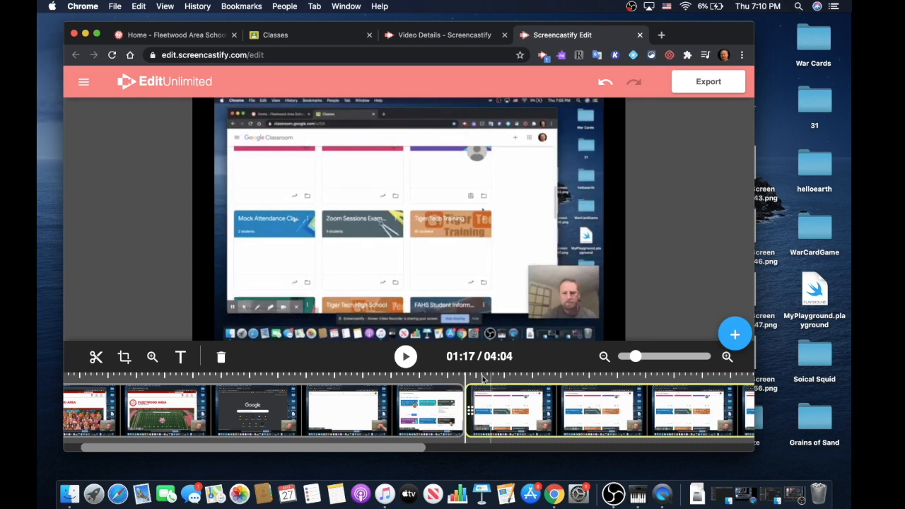
click(501, 409)
click(406, 357)
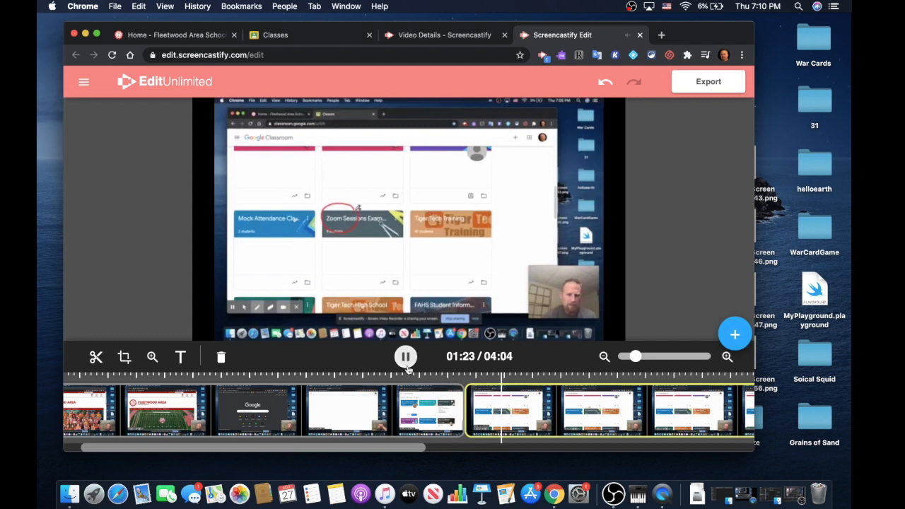
Cut the clip again at 01:32 to isolate the section that starts at 01:17.
mouse_move(546, 380)
mouse_down()
mouse_move(516, 379)
mouse_move(554, 382)
mouse_up()
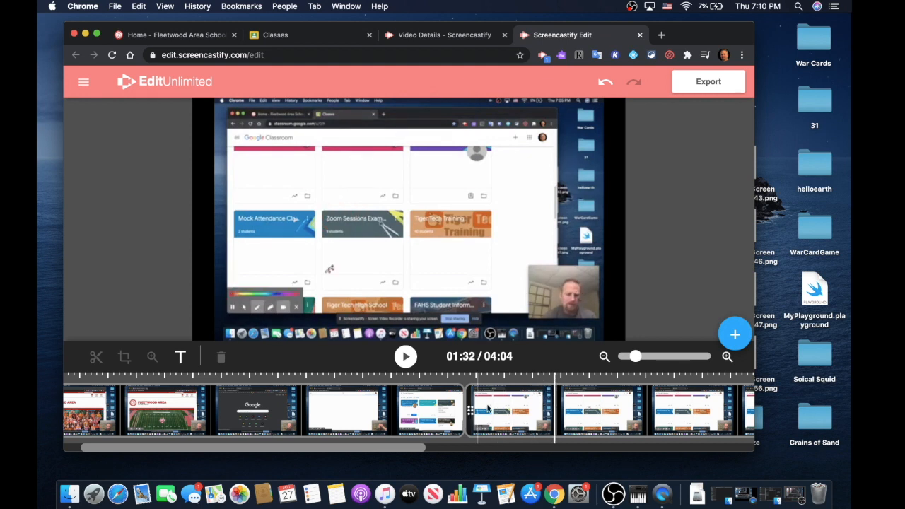
click(555, 412)
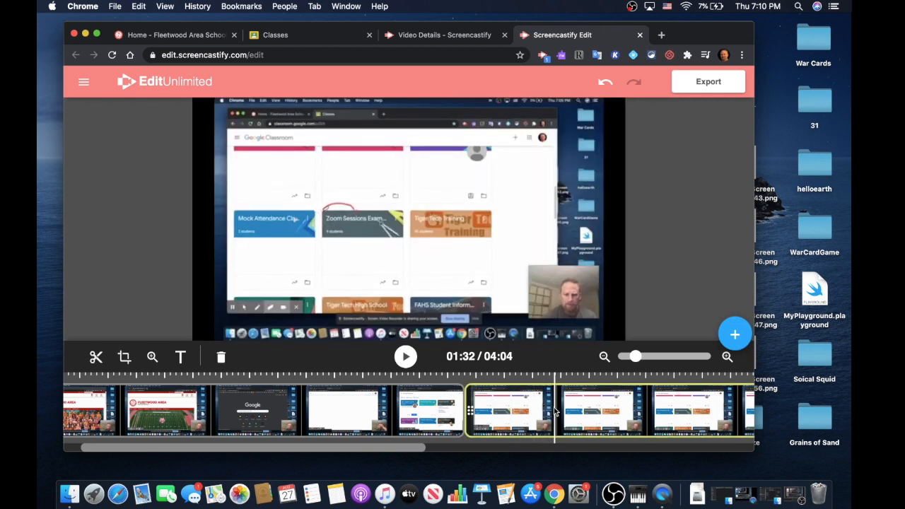
click(554, 379)
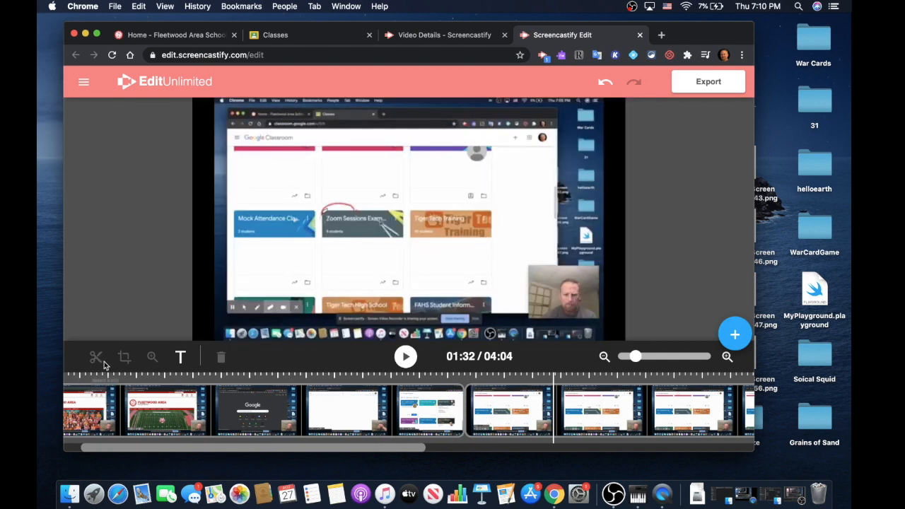
click(555, 415)
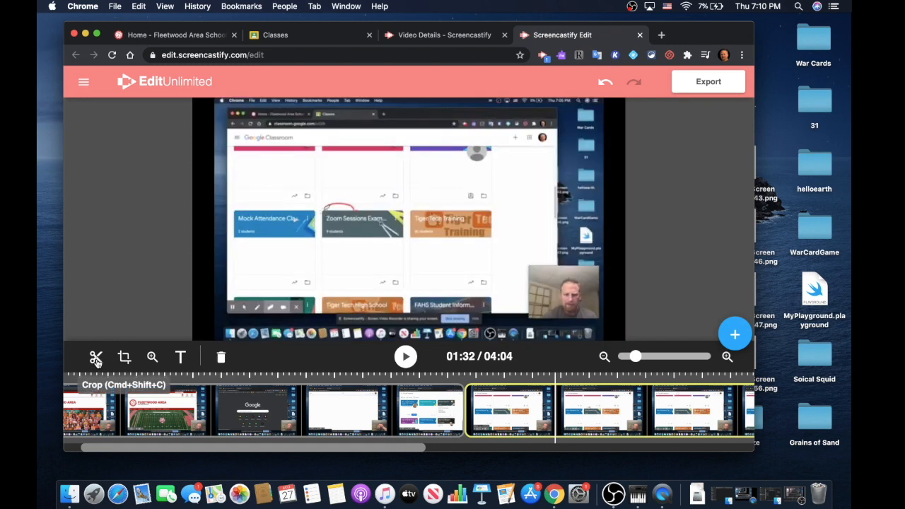
click(96, 358)
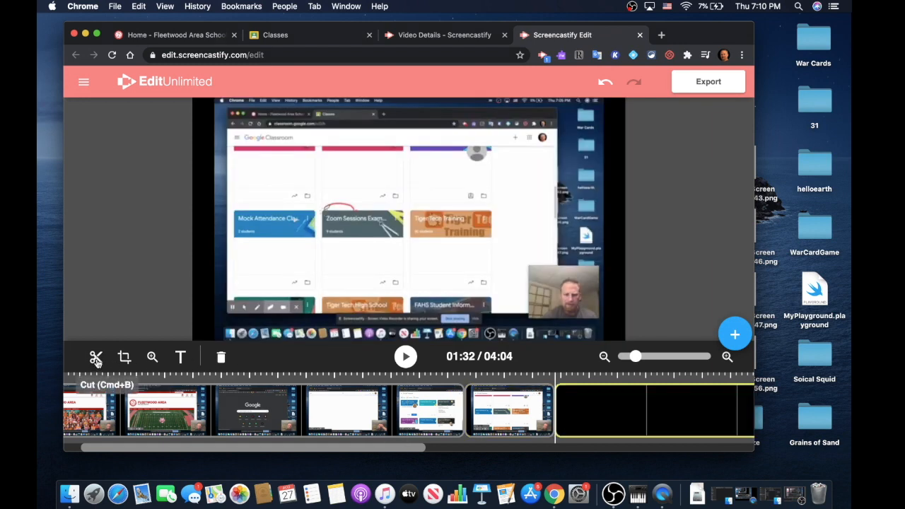
Delete the short segment between the cuts at 01:17 and 01:32.
click(393, 414)
click(495, 417)
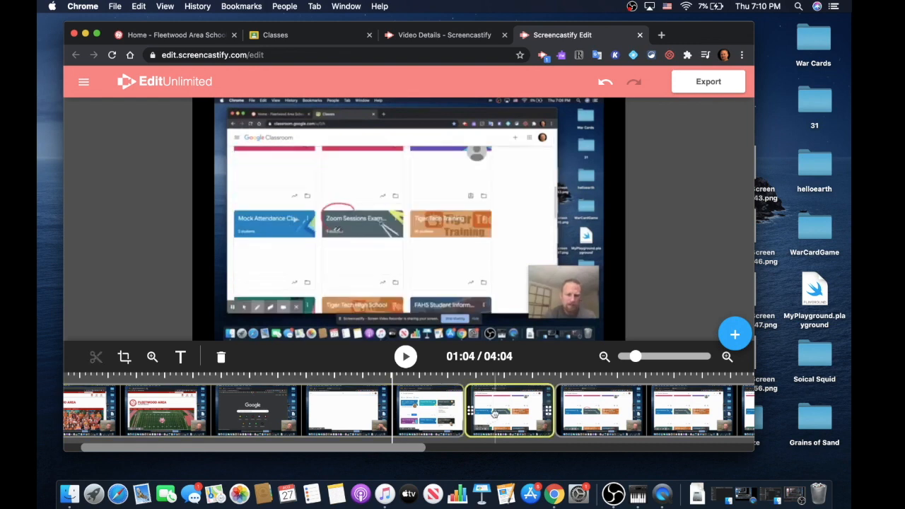
click(610, 412)
click(512, 413)
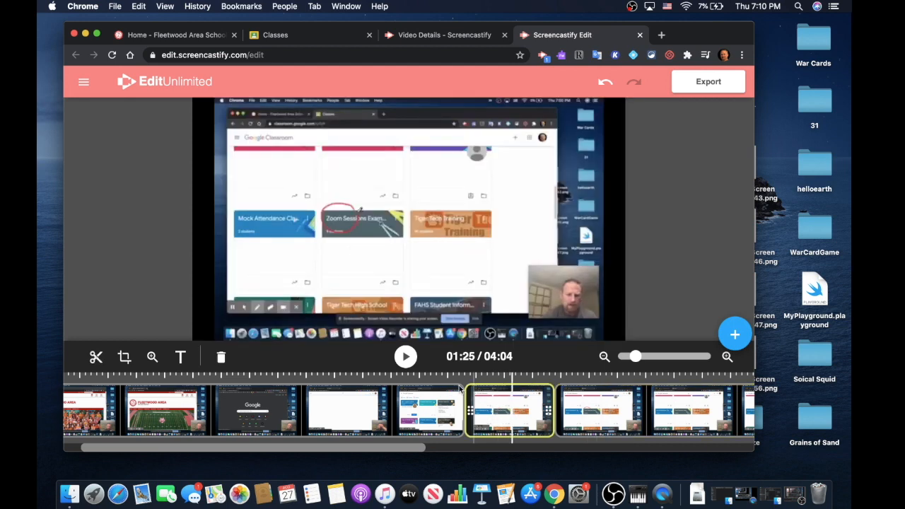
click(220, 359)
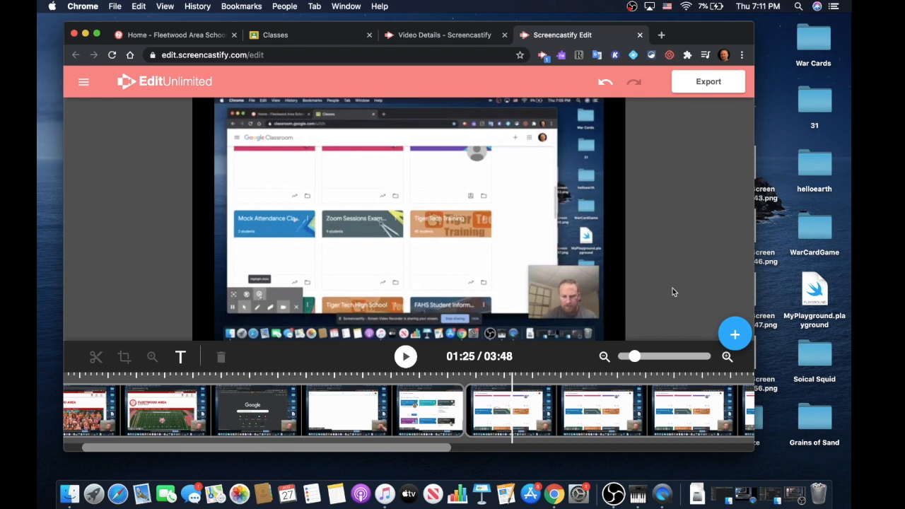
Export the edited video to Google Drive as "test vid 2" and open its sharing settings.
click(704, 83)
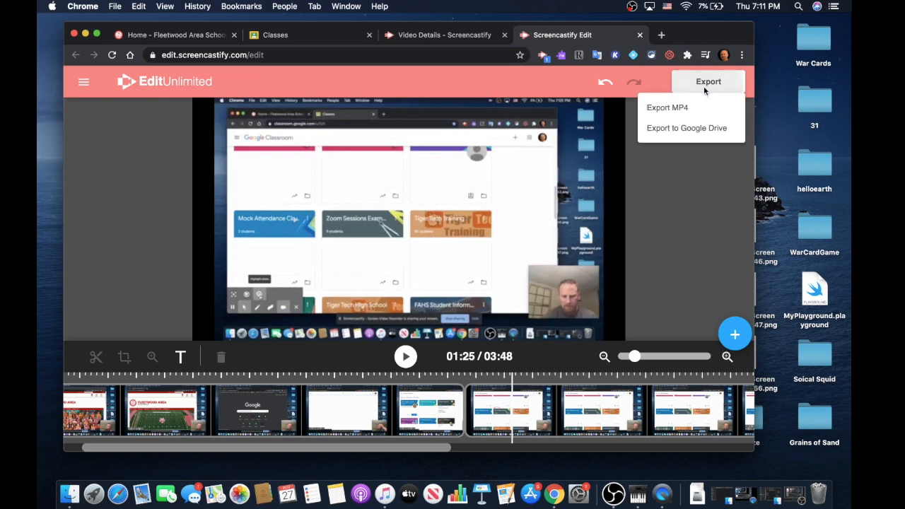
click(673, 129)
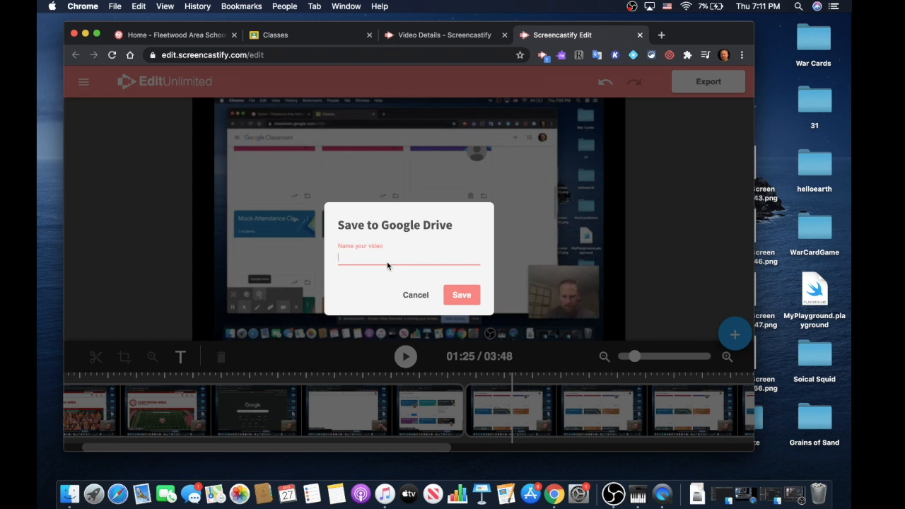
text(test vid 2)
click(460, 297)
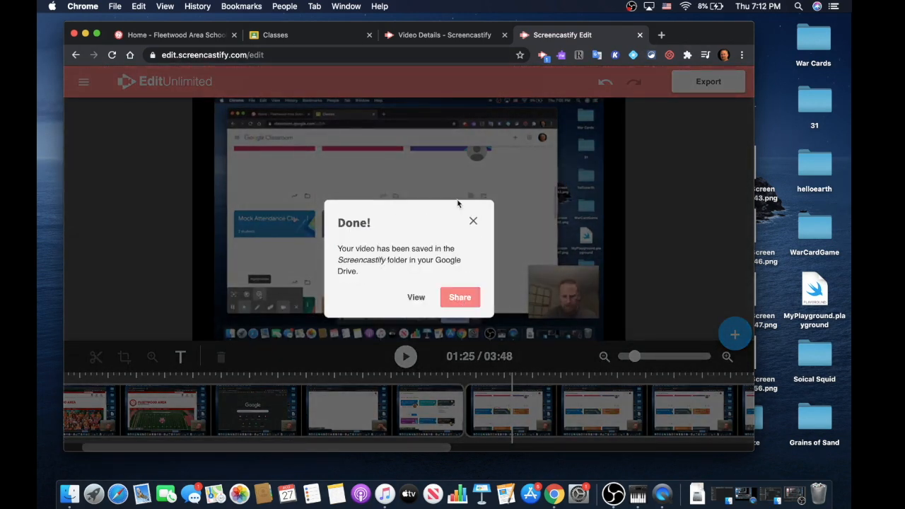
click(459, 298)
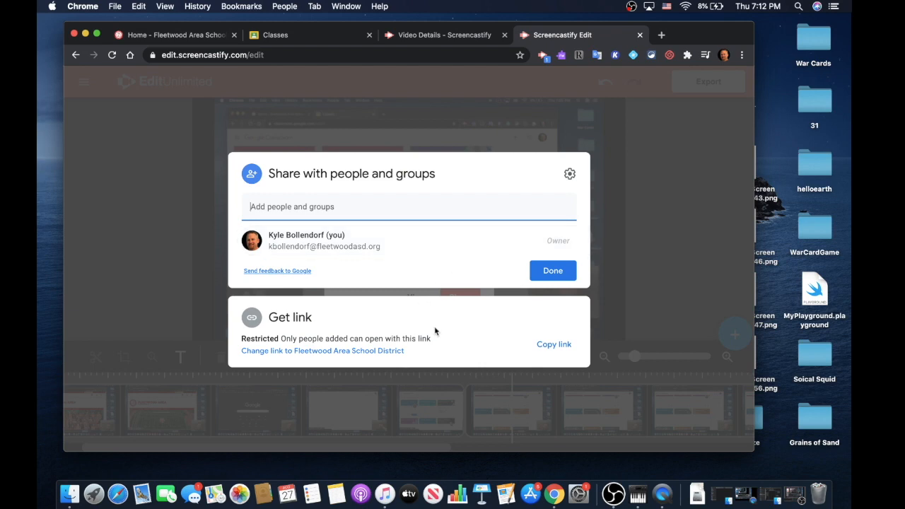
On the original "test vid" details page, move the playhead to about 02:11 and copy the Google Drive shareable link.
click(442, 35)
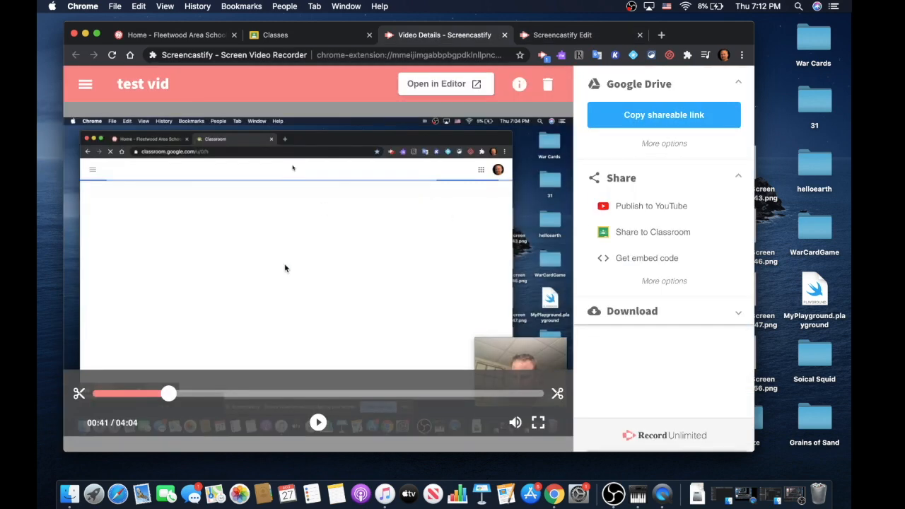
click(559, 35)
click(465, 36)
drag(188, 400, 240, 395)
drag(260, 396, 336, 394)
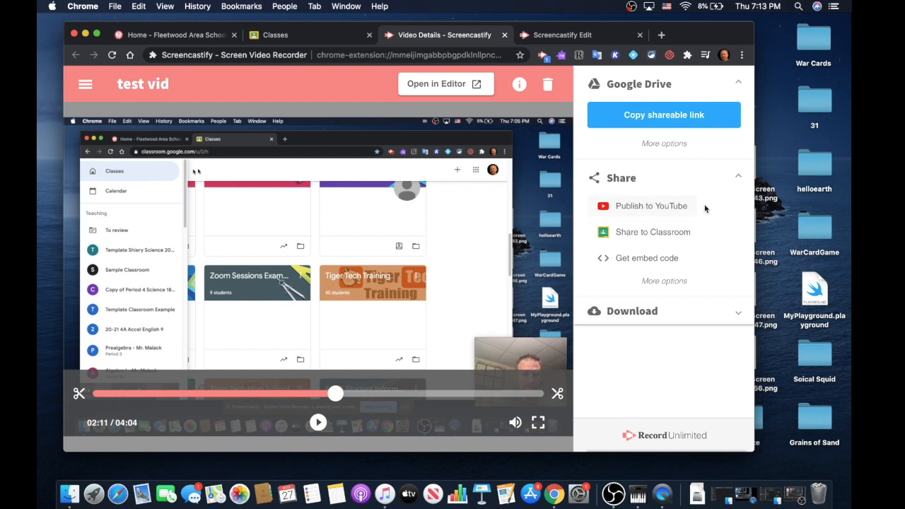
click(650, 117)
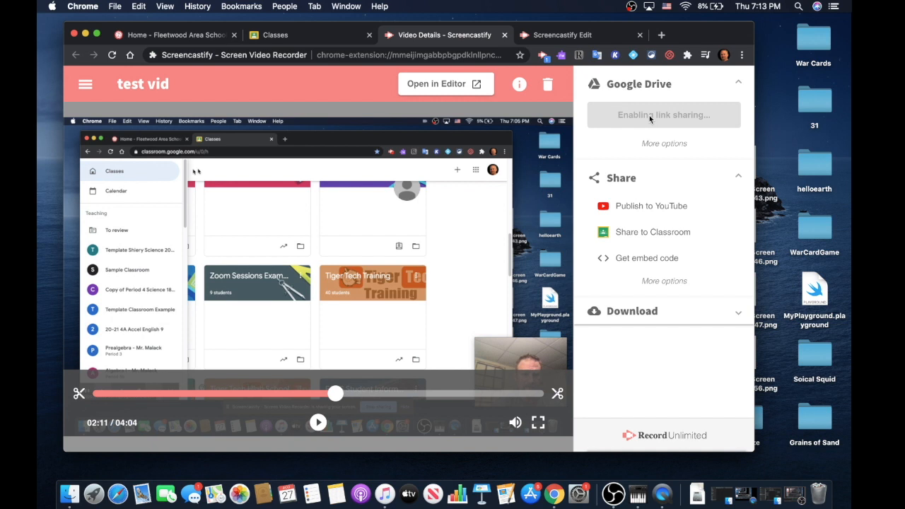